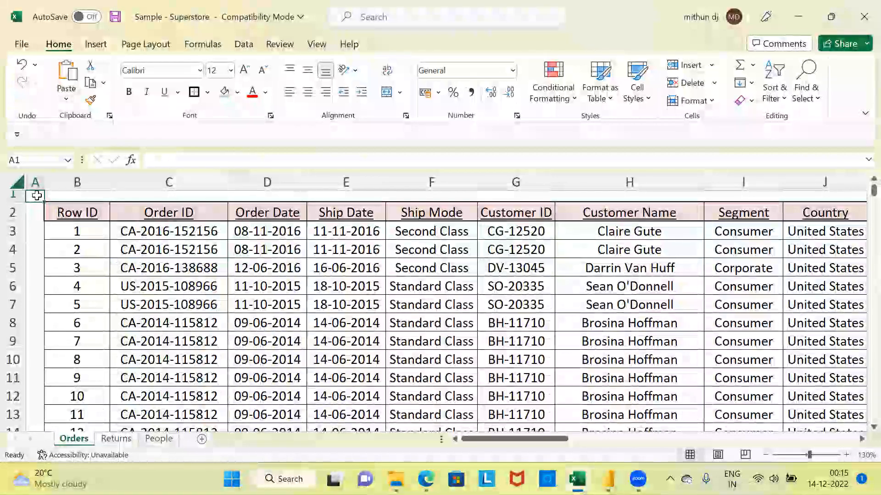
- Review the Orders sheet's column headers from Order ID through Customer ID
left_click(138, 211)
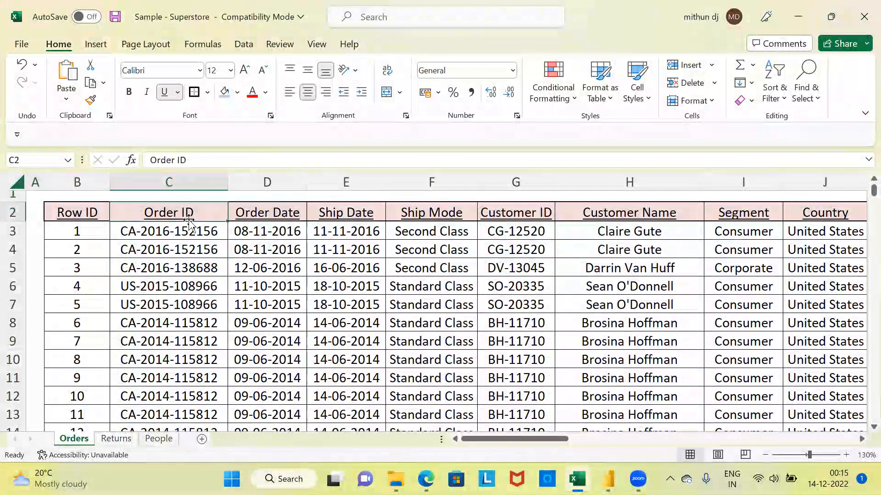
left_click(271, 214)
left_click(321, 212)
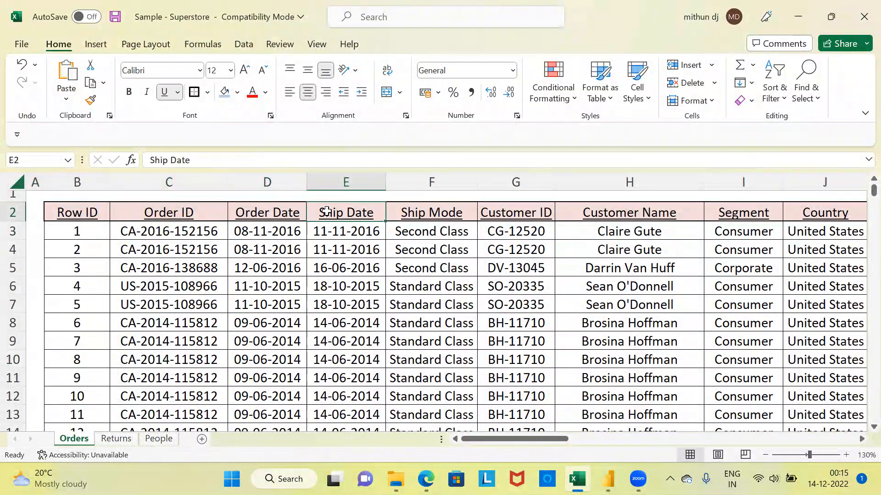
left_click(423, 213)
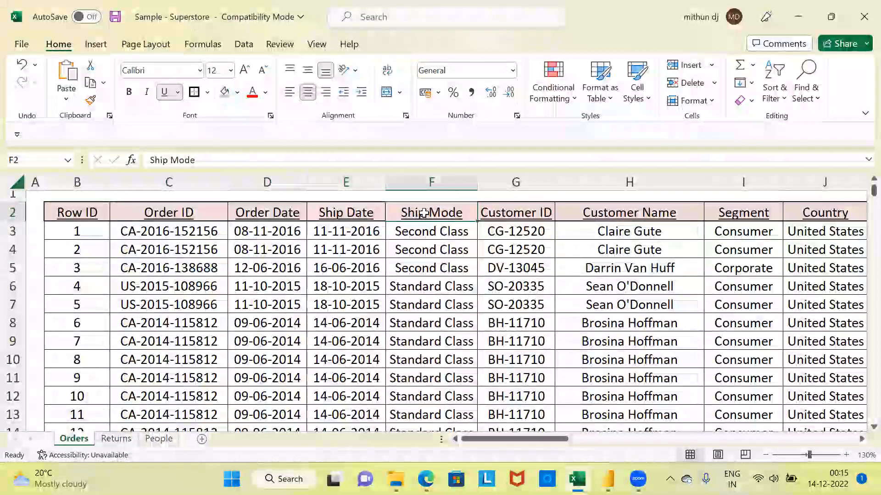
left_click(503, 212)
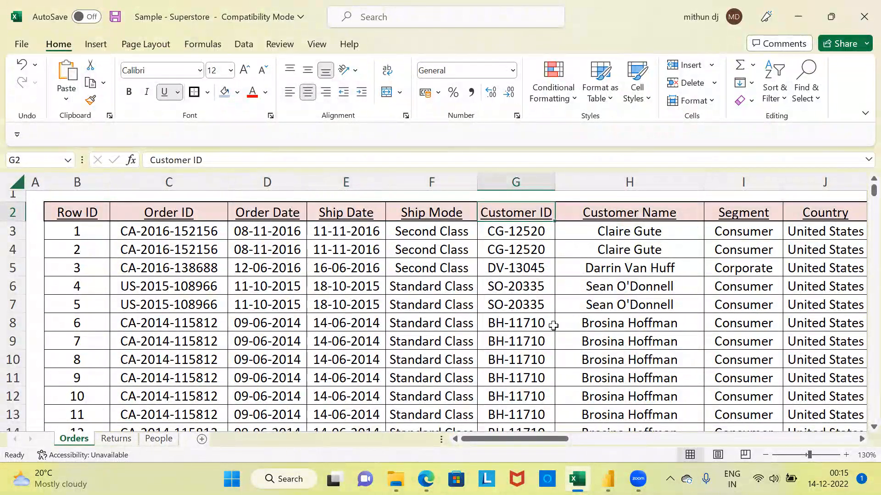
- Examine the Sales, Quantity, Discount and Profit headers, and check the full Sales and Profit columns
left_click_drag(545, 436, 845, 449)
left_click(861, 440)
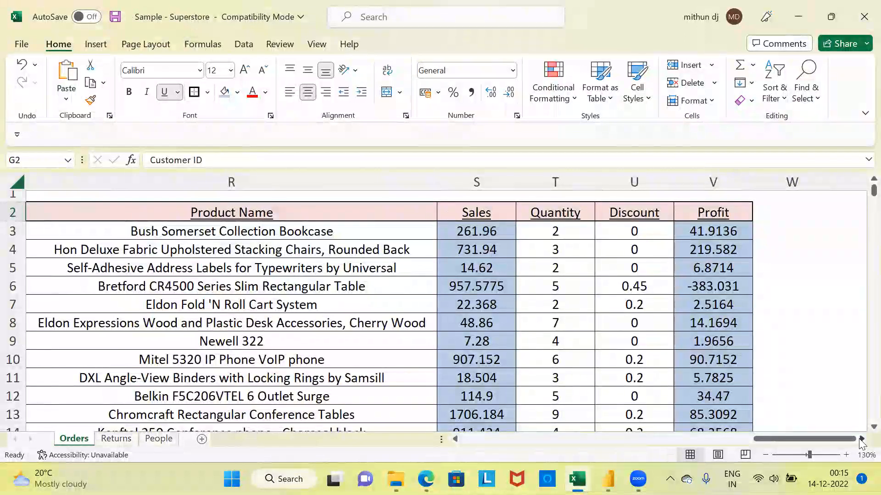
left_click(489, 212)
left_click(555, 214)
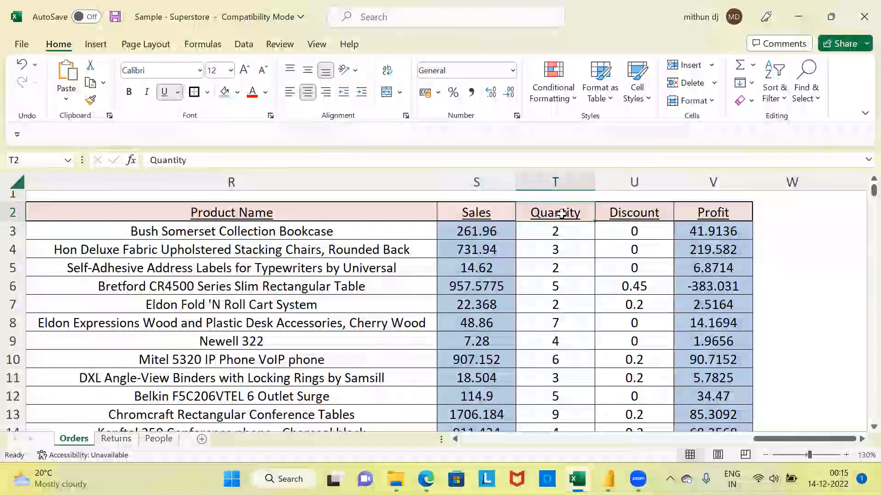
left_click(637, 214)
left_click(731, 207)
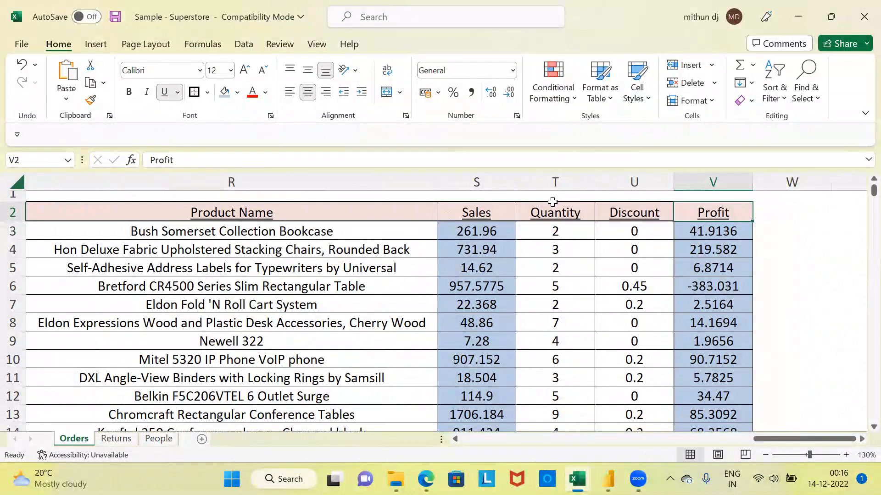
left_click(472, 179)
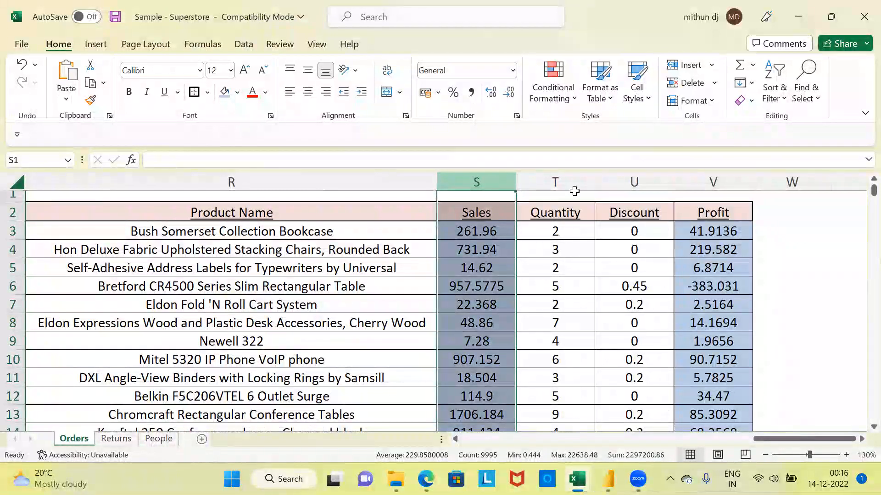
left_click(718, 175)
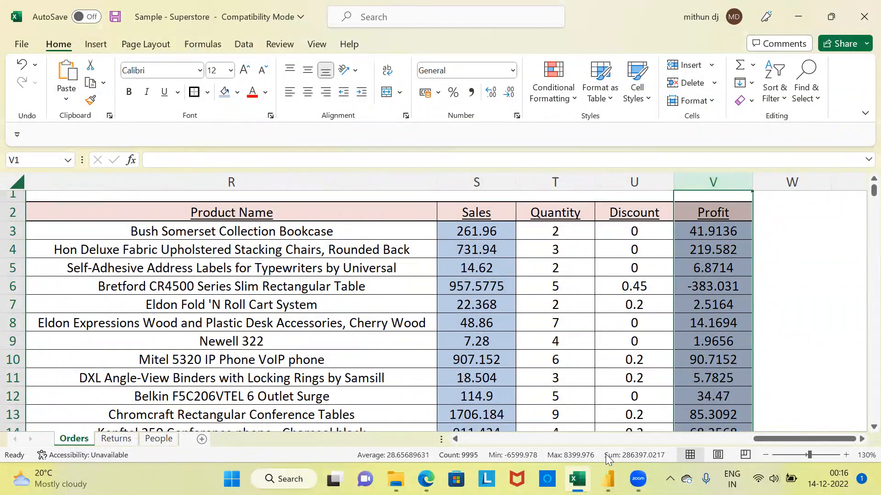
- Switch to Power BI Desktop, add a scatter chart to the report page and enlarge it to cover most of the canvas
mouse_move(608, 479)
left_click(596, 425)
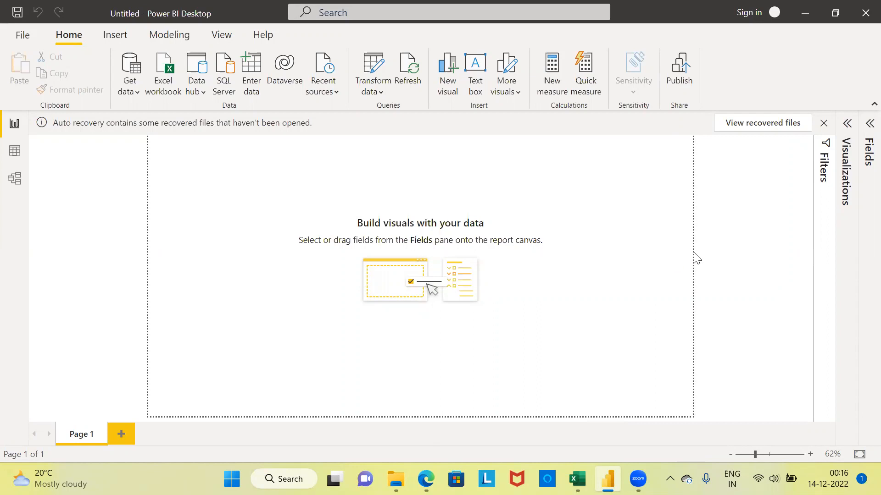
left_click(847, 124)
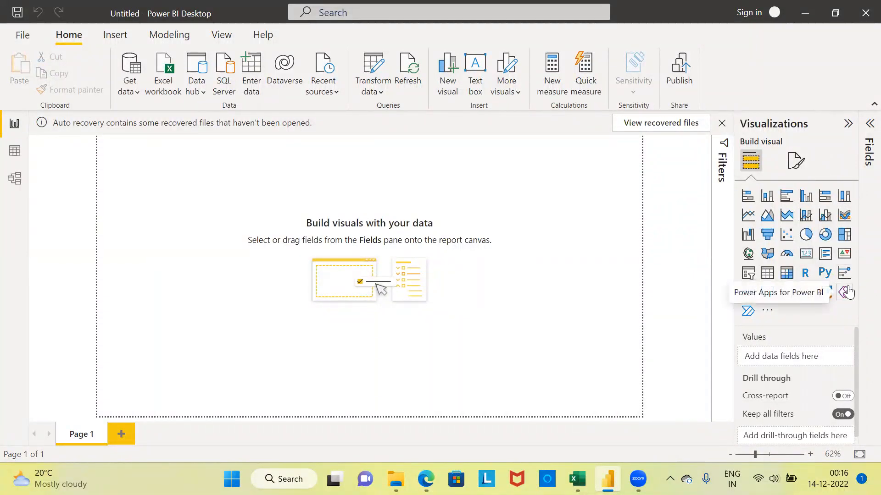
left_click(787, 236)
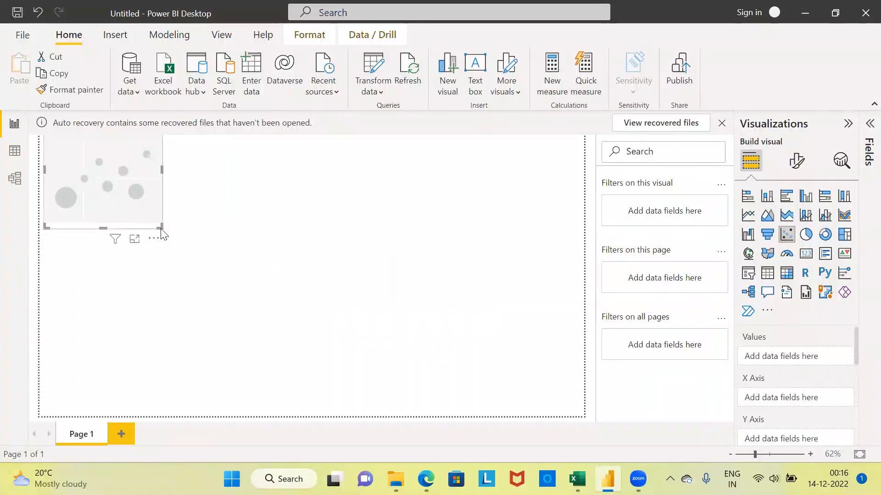
left_click_drag(160, 226, 404, 362)
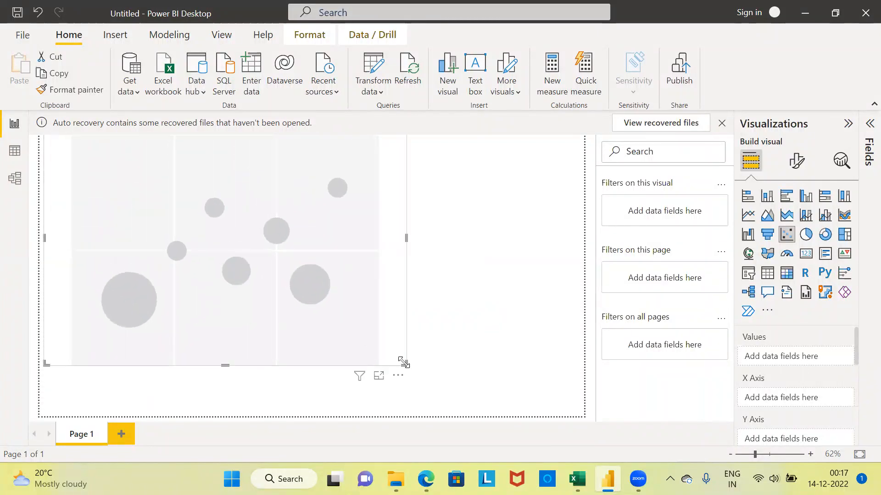
- Assign Profit from the Orders table to the scatter chart's Y axis and Sales to its X axis
left_click(867, 142)
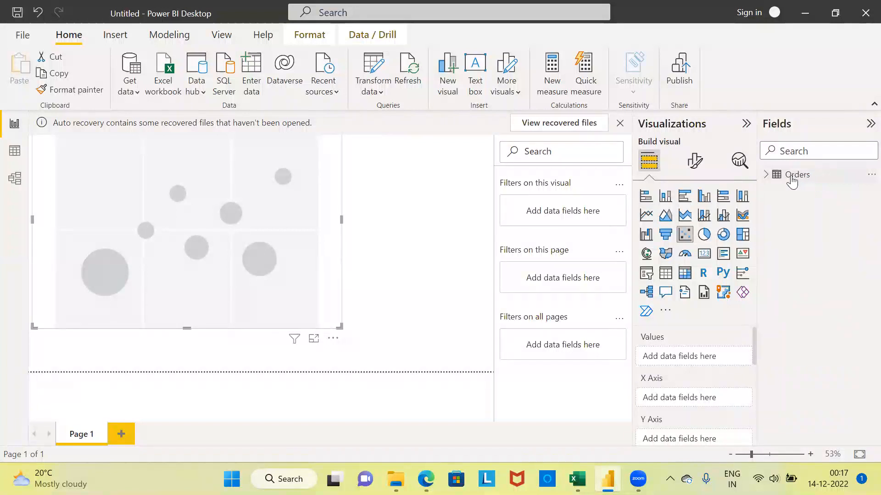
left_click(766, 177)
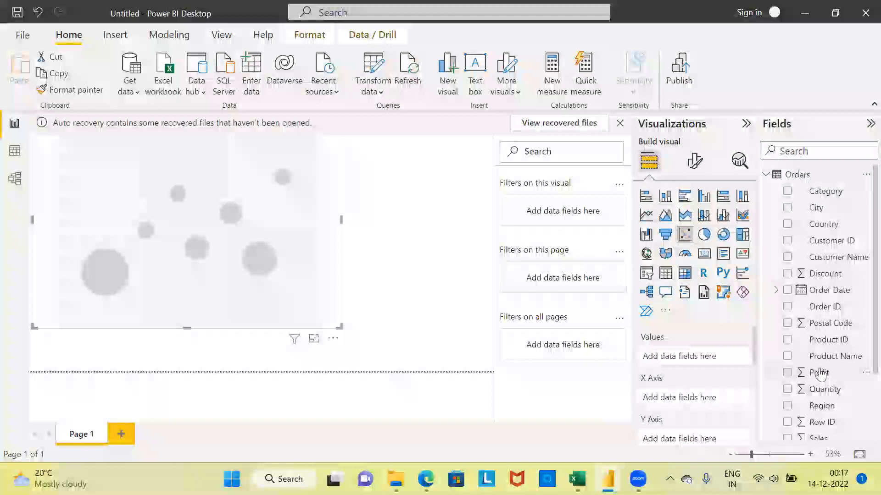
left_click_drag(820, 374, 703, 440)
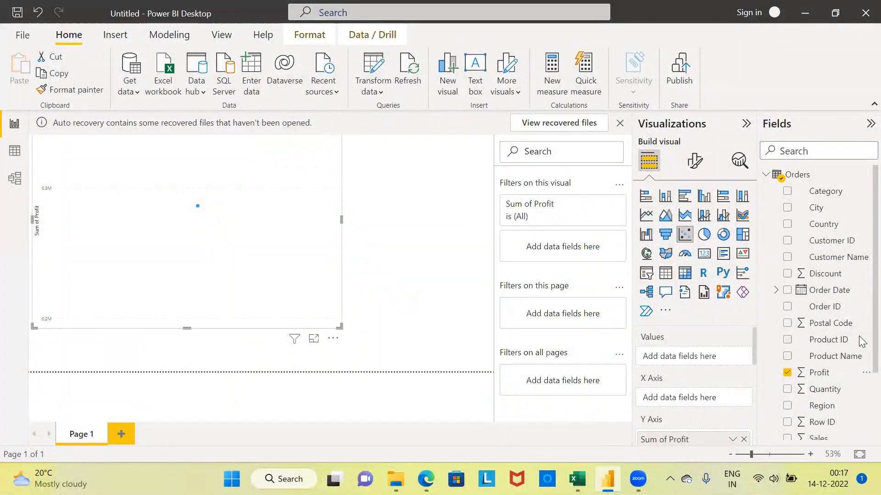
scroll(859, 367, "down", 5)
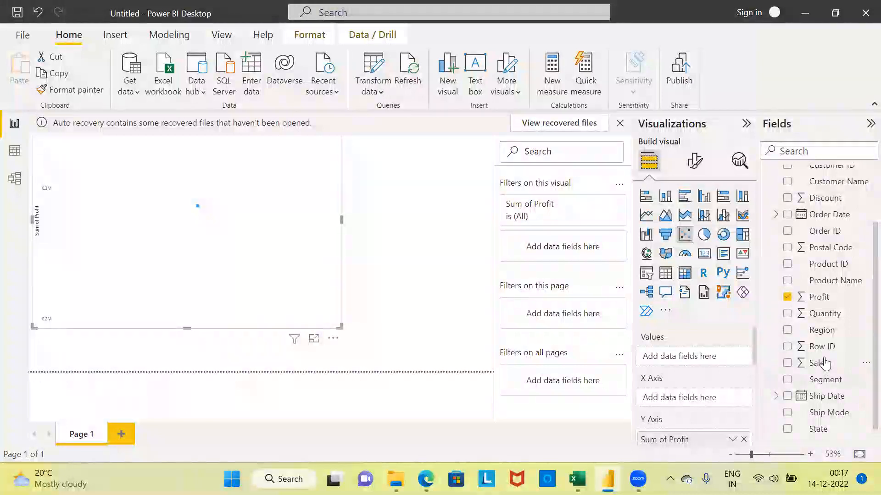
left_click_drag(821, 364, 704, 400)
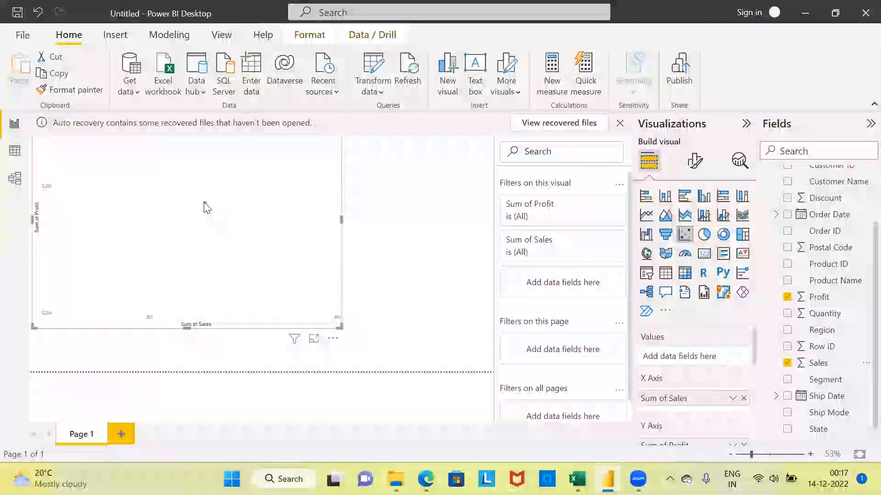
- Enlarge the scatter chart in focus mode and set Sub-Category as its Values field
mouse_move(205, 207)
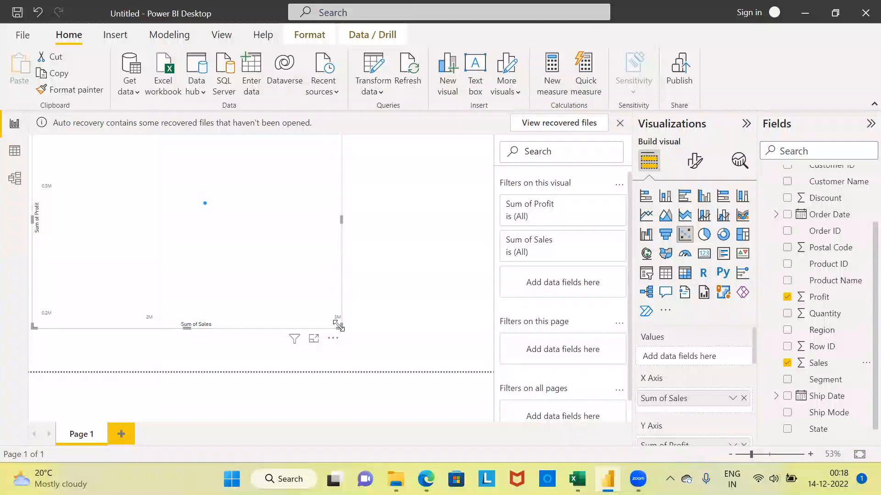
left_click_drag(339, 326, 407, 345)
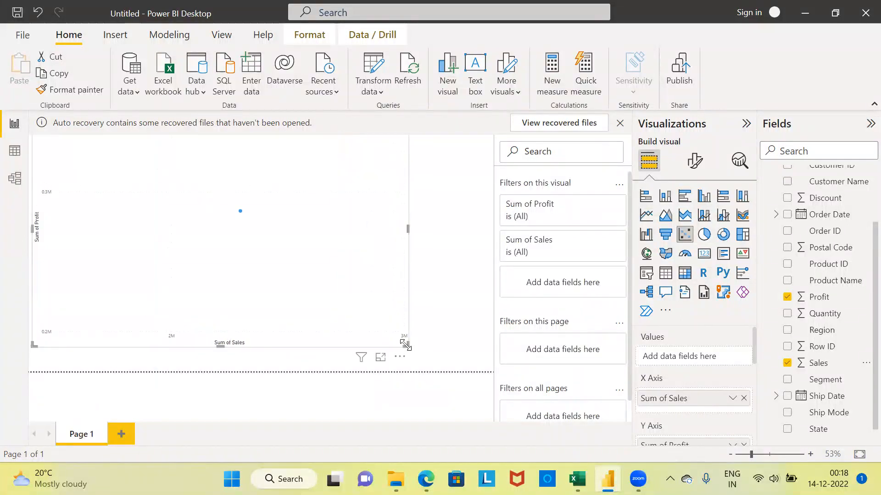
left_click(380, 357)
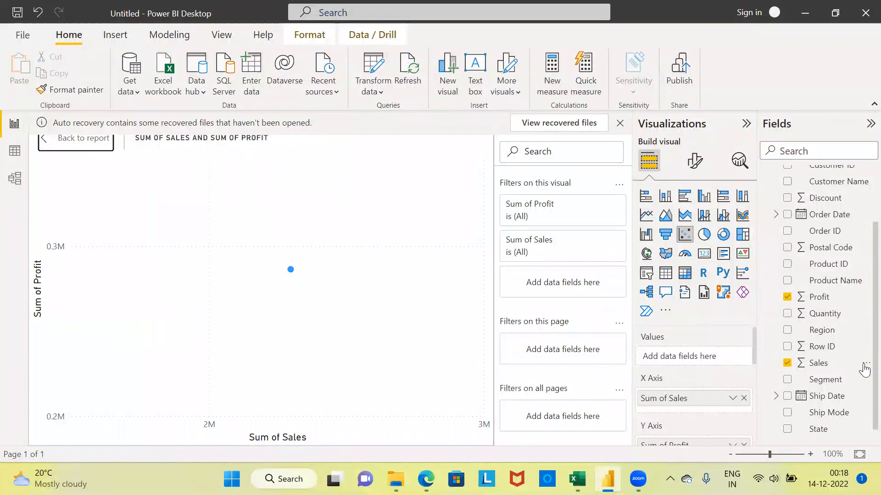
scroll(862, 373, "down", 1)
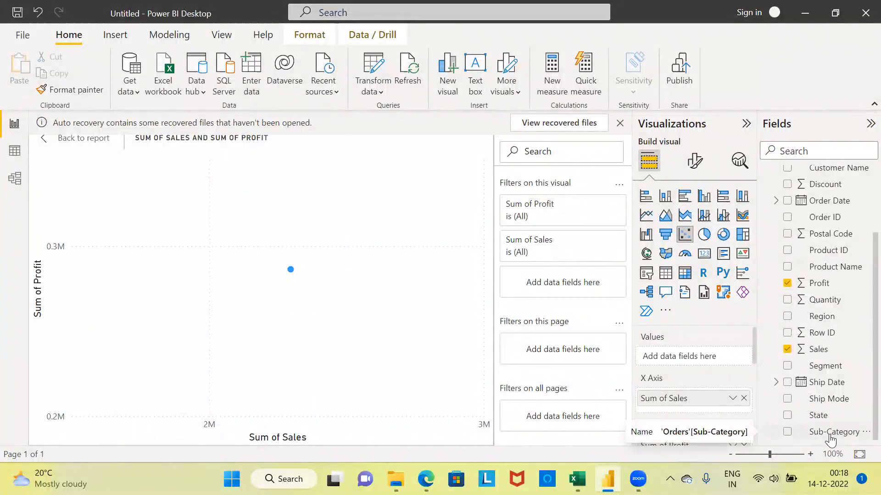
left_click_drag(822, 438, 703, 366)
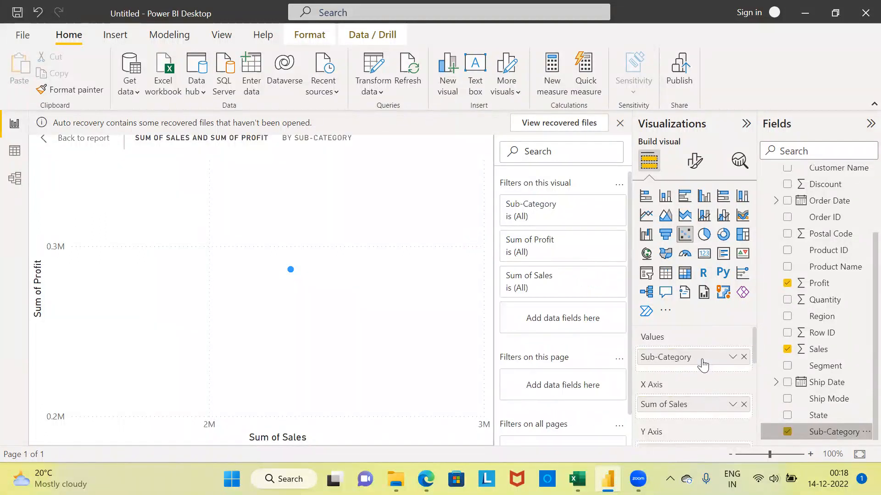
- Dismiss the auto-recovery notice with the option to remove the recovered files, and collapse the Filters pane
left_click(619, 123)
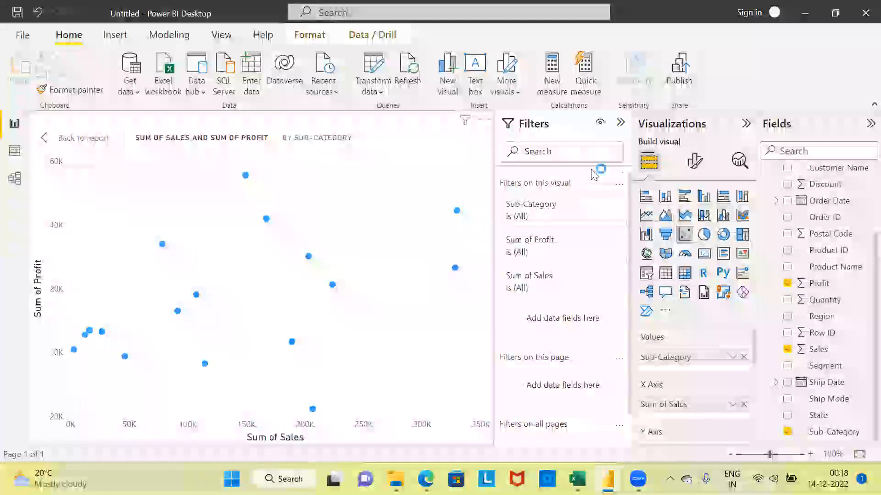
left_click(518, 280)
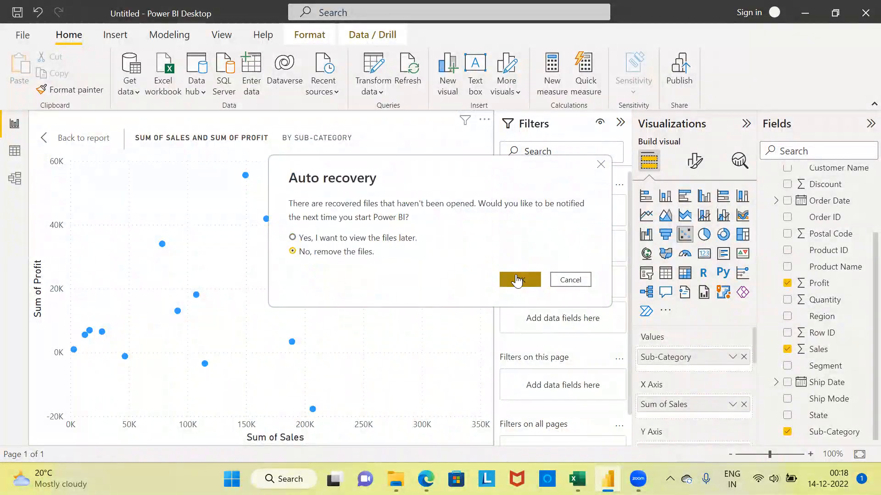
left_click(620, 122)
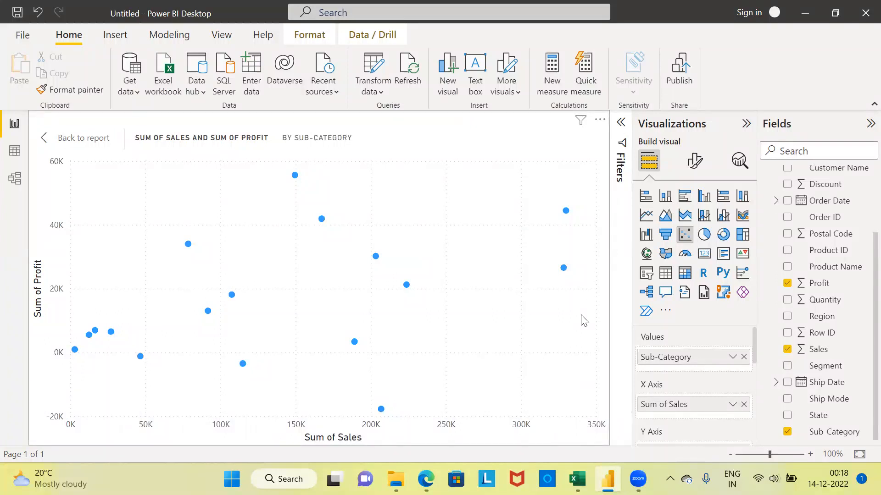
- Turn on category labels for the scatter chart's points
mouse_move(565, 270)
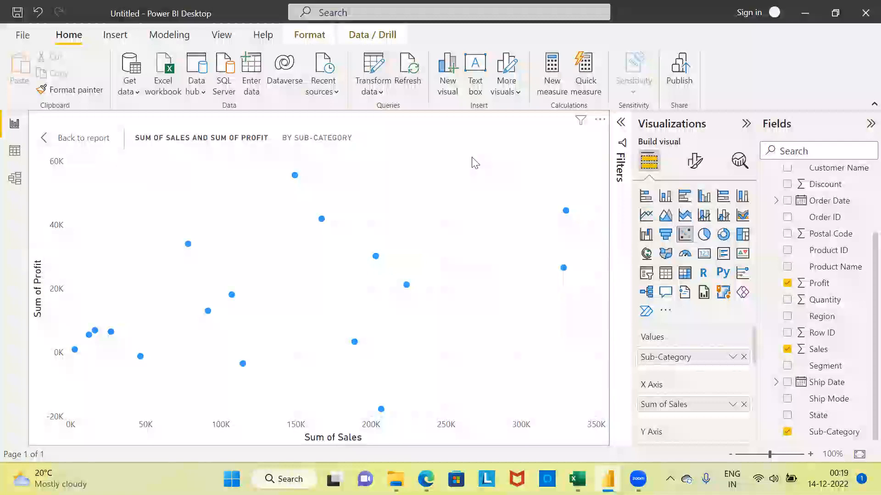
left_click(695, 161)
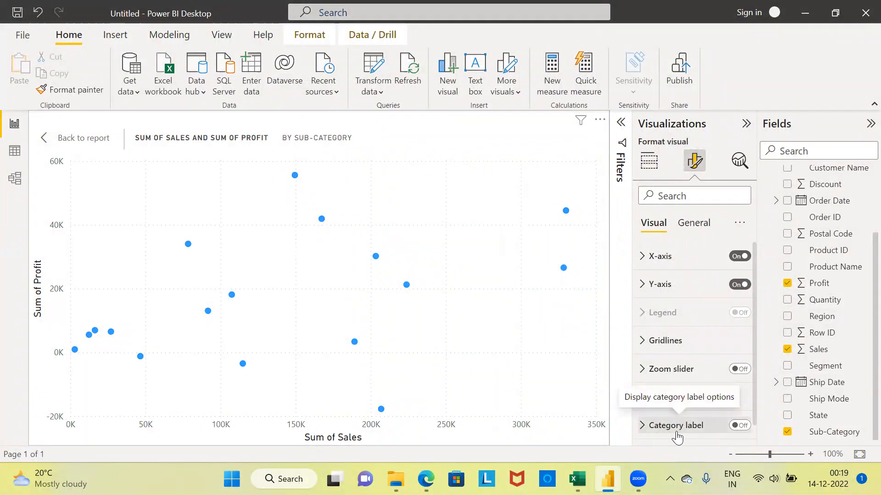
left_click(741, 426)
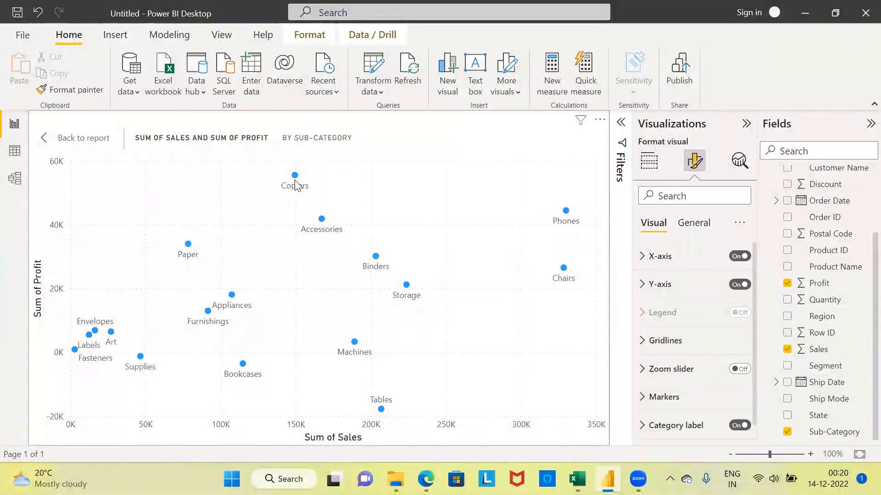
mouse_move(295, 178)
mouse_move(567, 213)
- Size the scatter chart's bubbles by Quantity
left_click(650, 163)
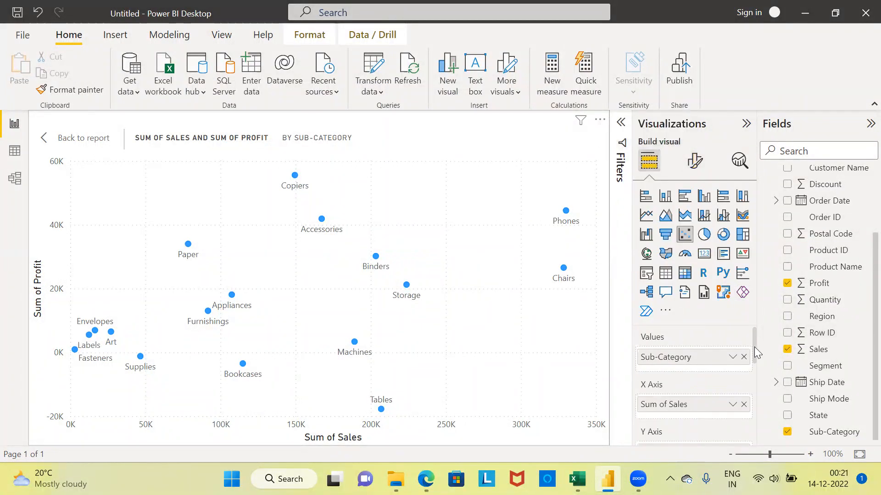
left_click_drag(755, 352, 756, 391)
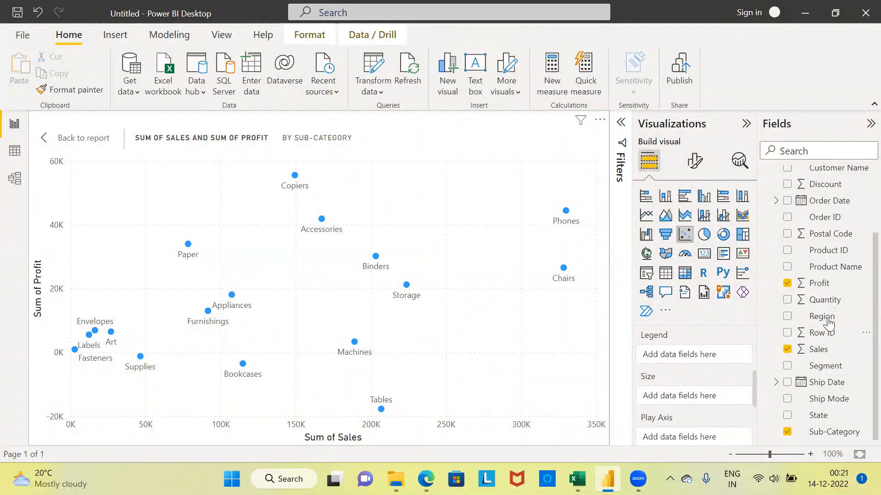
mouse_move(824, 304)
left_mouse_down()
mouse_move(775, 334)
mouse_move(737, 389)
mouse_move(707, 401)
left_mouse_up()
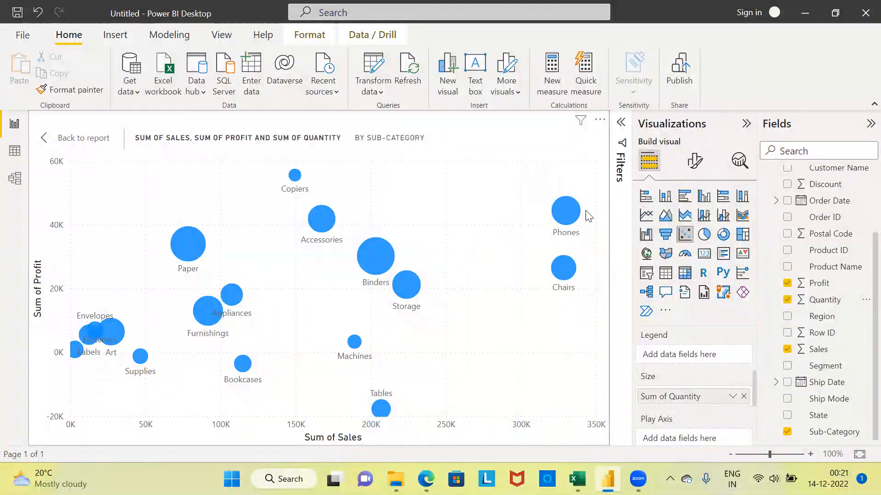
- Compare the sales, profit and quantity details of the Phones, Copiers and Binders bubbles
mouse_move(561, 218)
mouse_move(301, 183)
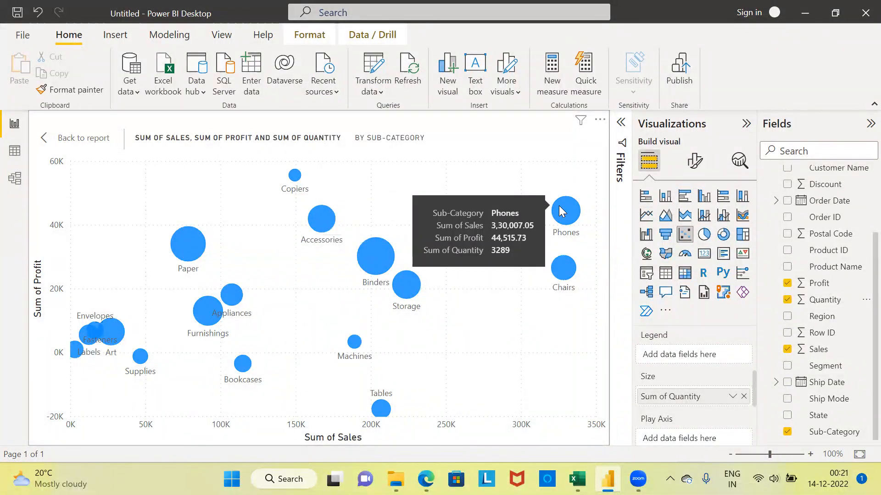
mouse_move(381, 275)
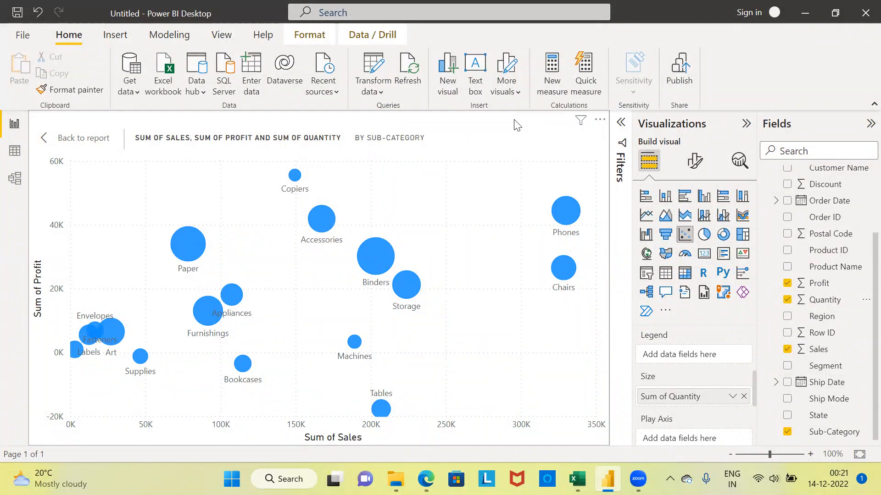
mouse_move(294, 184)
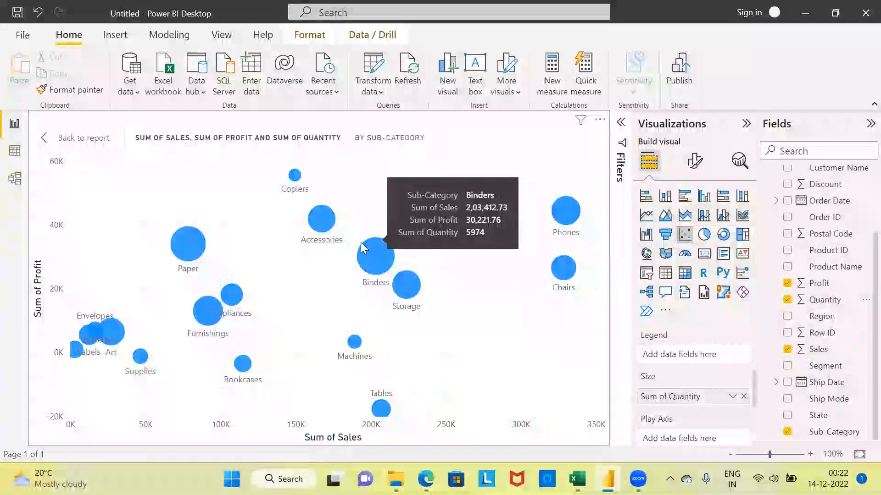
- Colour the scatter chart's bubbles by Category by adding that field as the legend
mouse_move(383, 273)
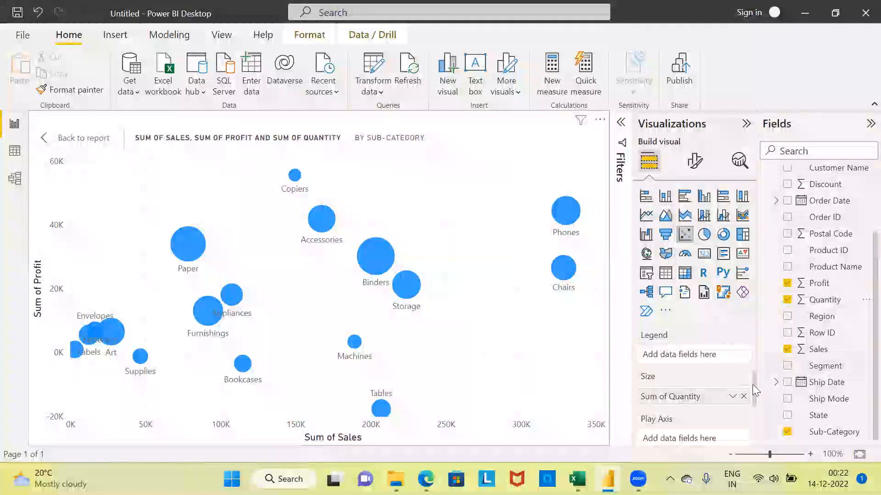
left_click_drag(752, 384, 752, 378)
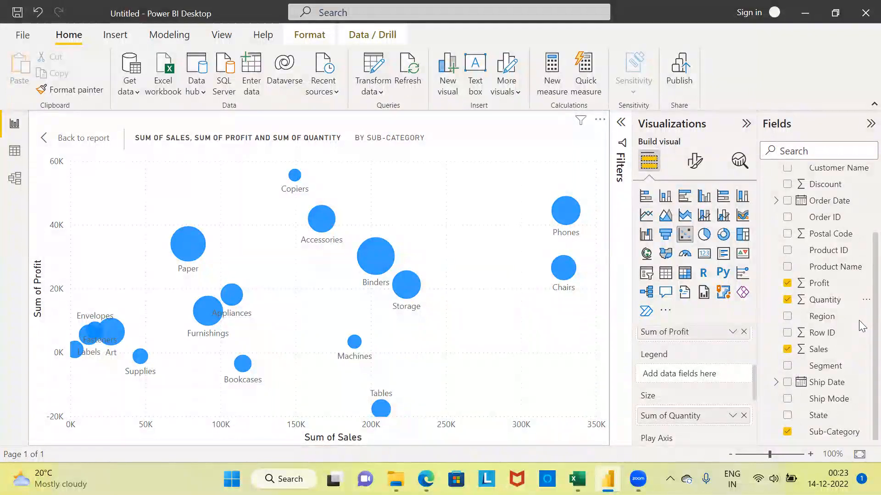
scroll(862, 281, "up", 3)
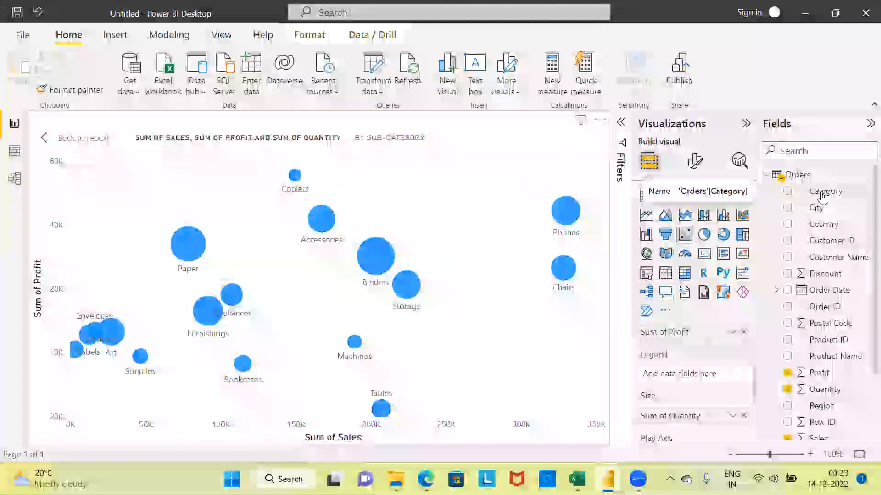
left_click_drag(822, 196, 697, 380)
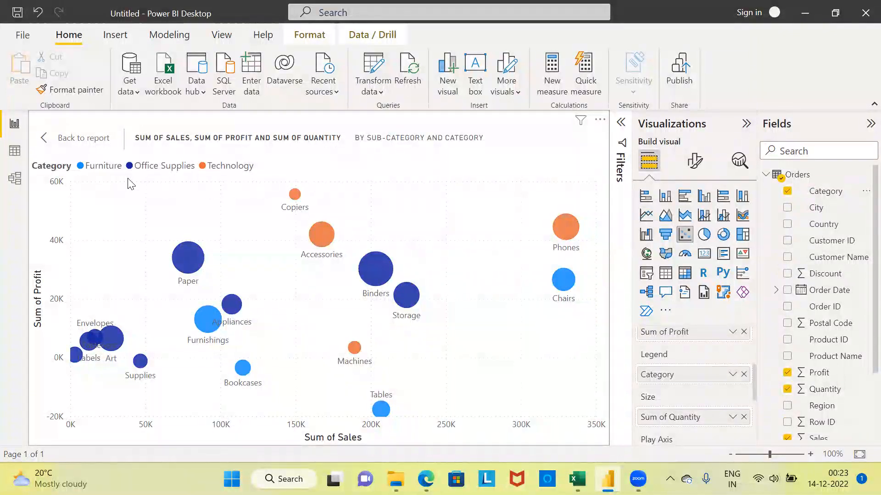
- Highlight the Furniture, Office Supplies and Technology bubbles one category at a time, and clear the highlighting
left_click(90, 167)
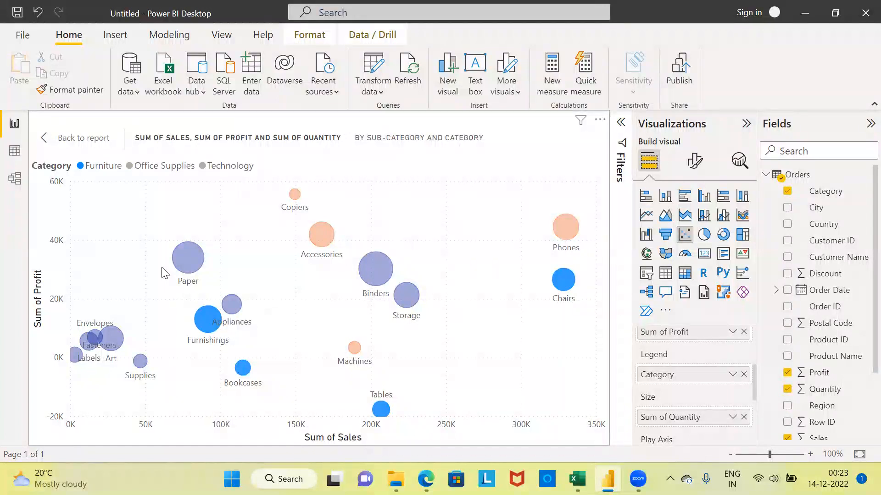
left_click(142, 166)
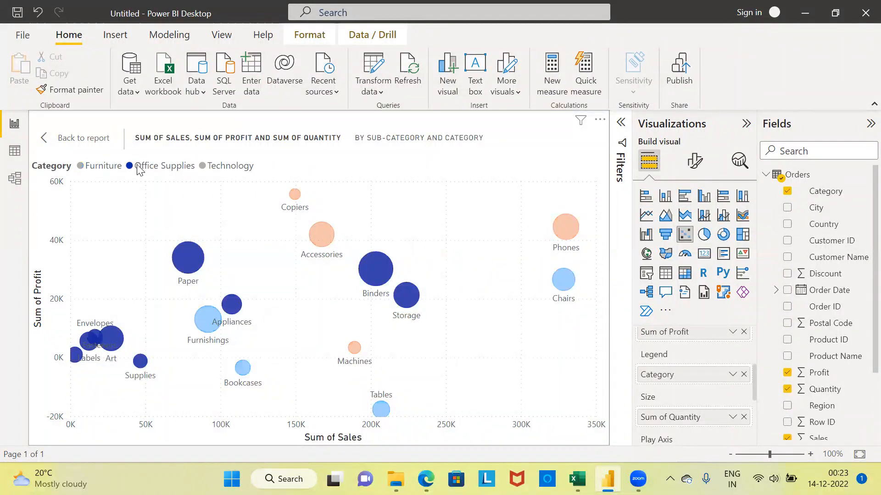
left_click(224, 169)
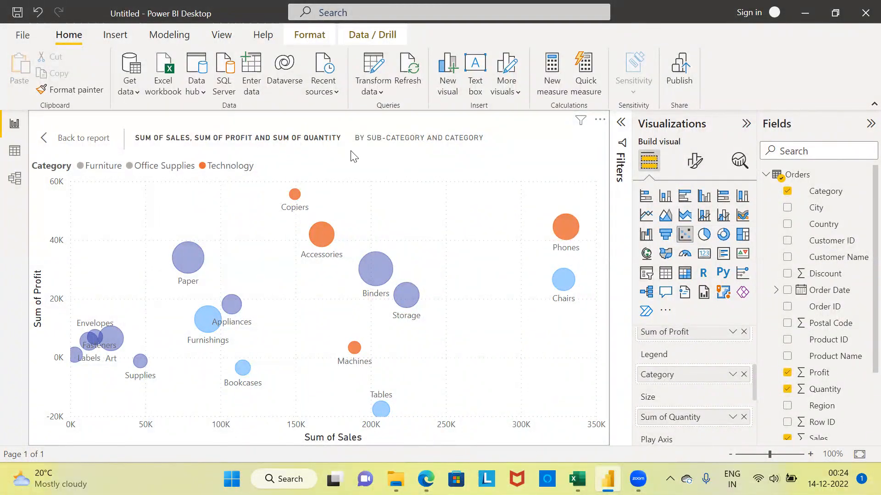
left_click(105, 169)
left_click(56, 170)
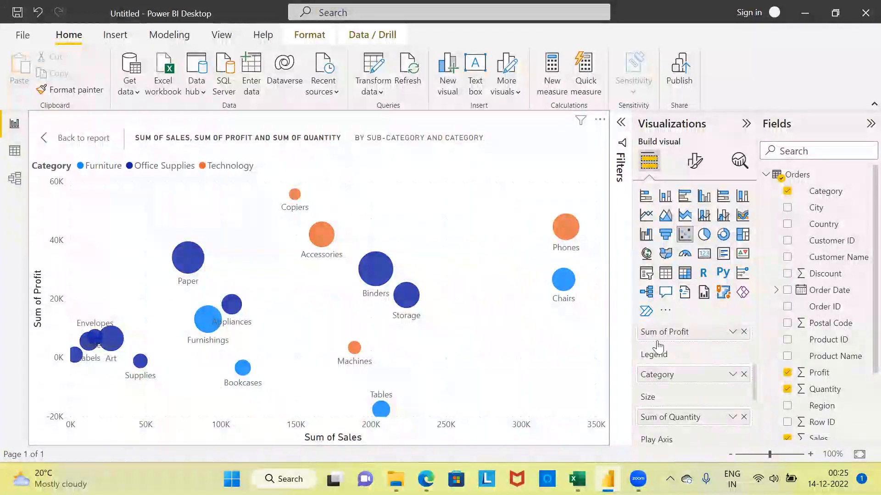
- Add Order Date as the scatter chart's play axis and play the animation
left_click_drag(755, 374, 756, 401)
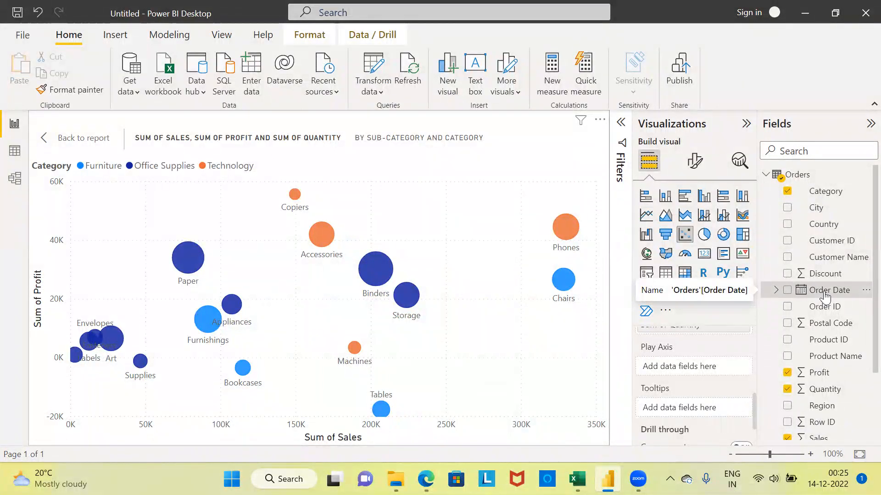
left_click_drag(824, 296, 705, 374)
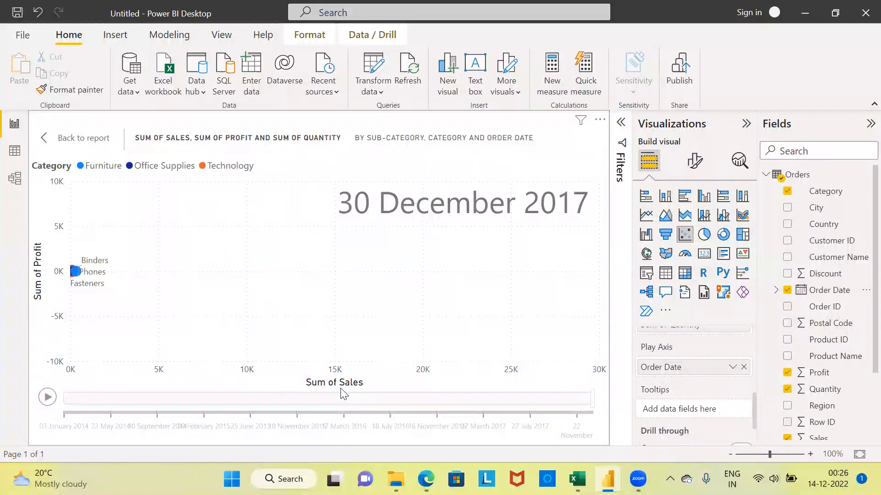
left_click(48, 397)
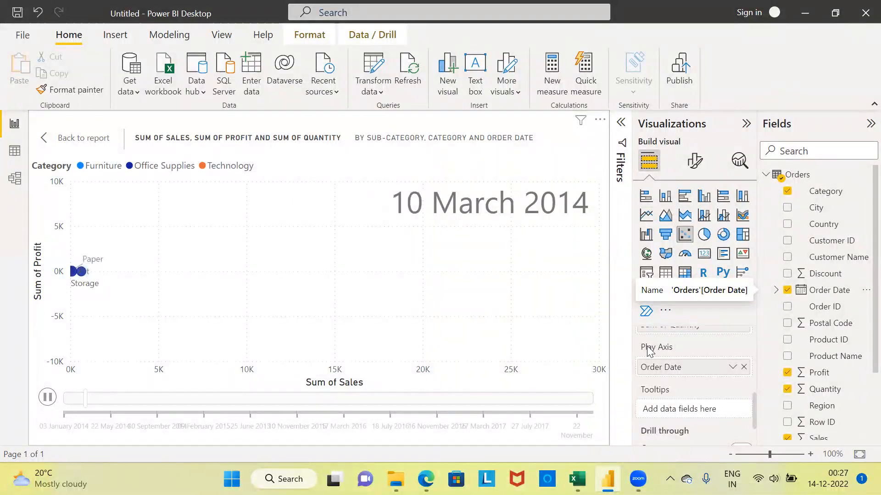
- Switch the play axis's Order Date to Date Hierarchy and play the yearly animation
left_click(731, 369)
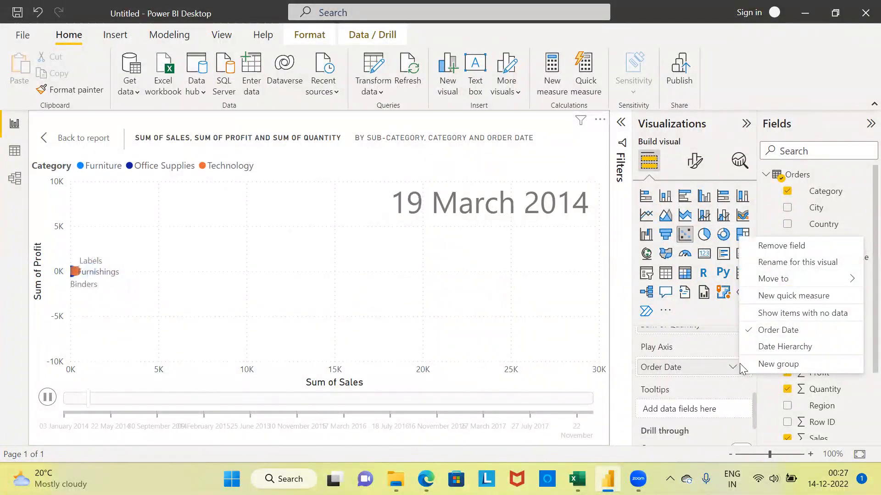
left_click(784, 347)
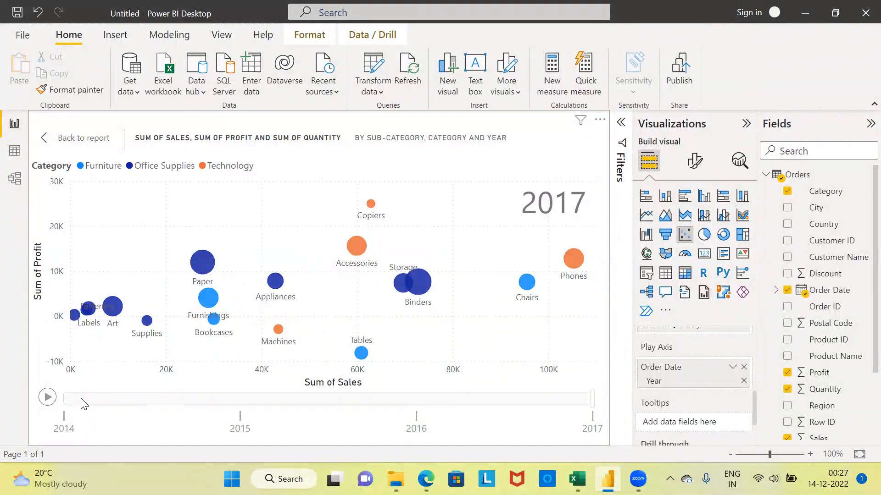
left_click(48, 397)
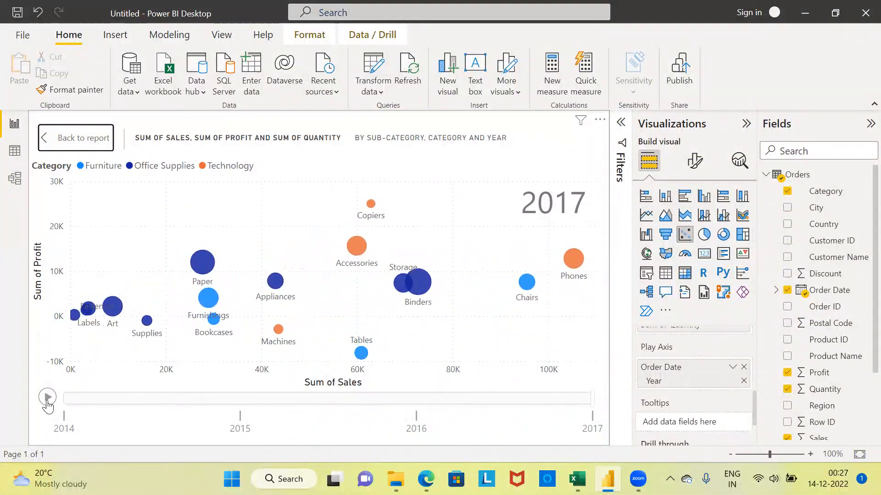
left_click(47, 398)
- Trace the Copiers and Phones bubbles across the years, replaying the animation after selecting each one
left_click(372, 204)
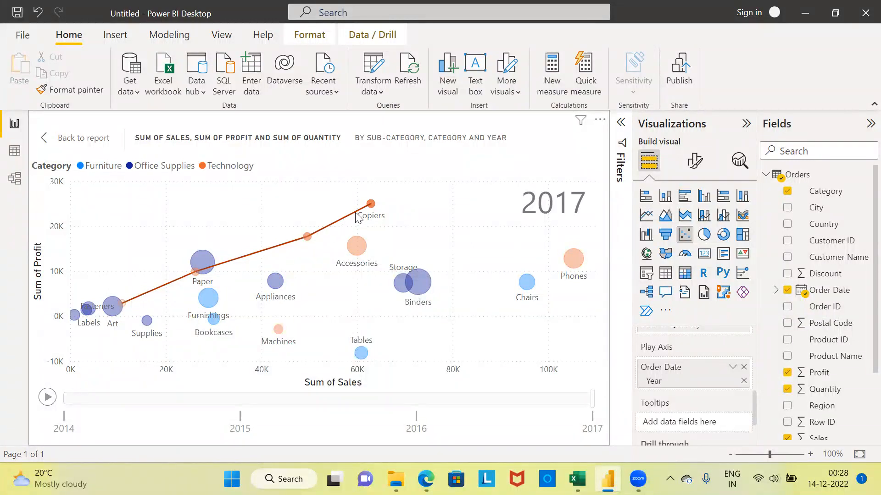
left_click(48, 398)
mouse_move(573, 260)
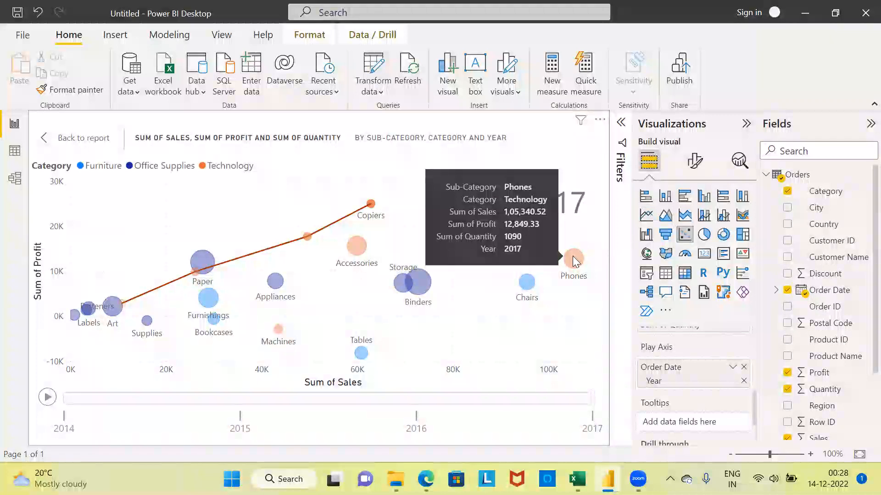
left_click(573, 260)
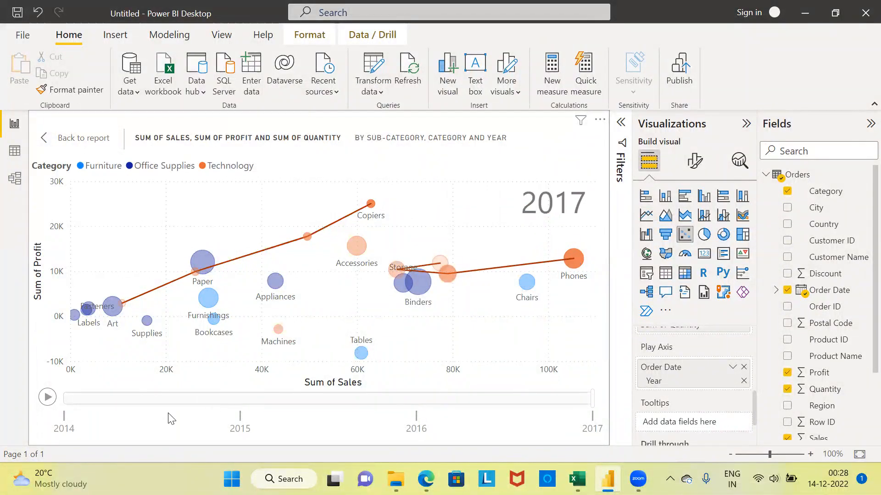
left_click(48, 397)
left_click(47, 399)
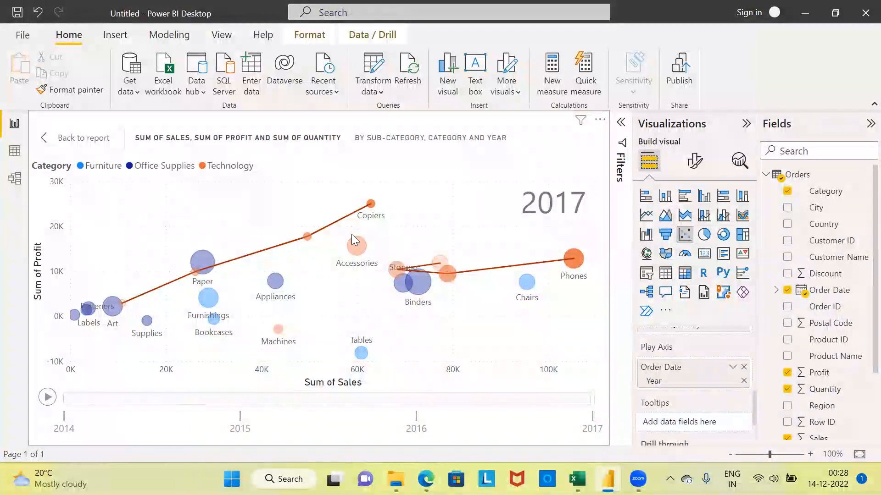